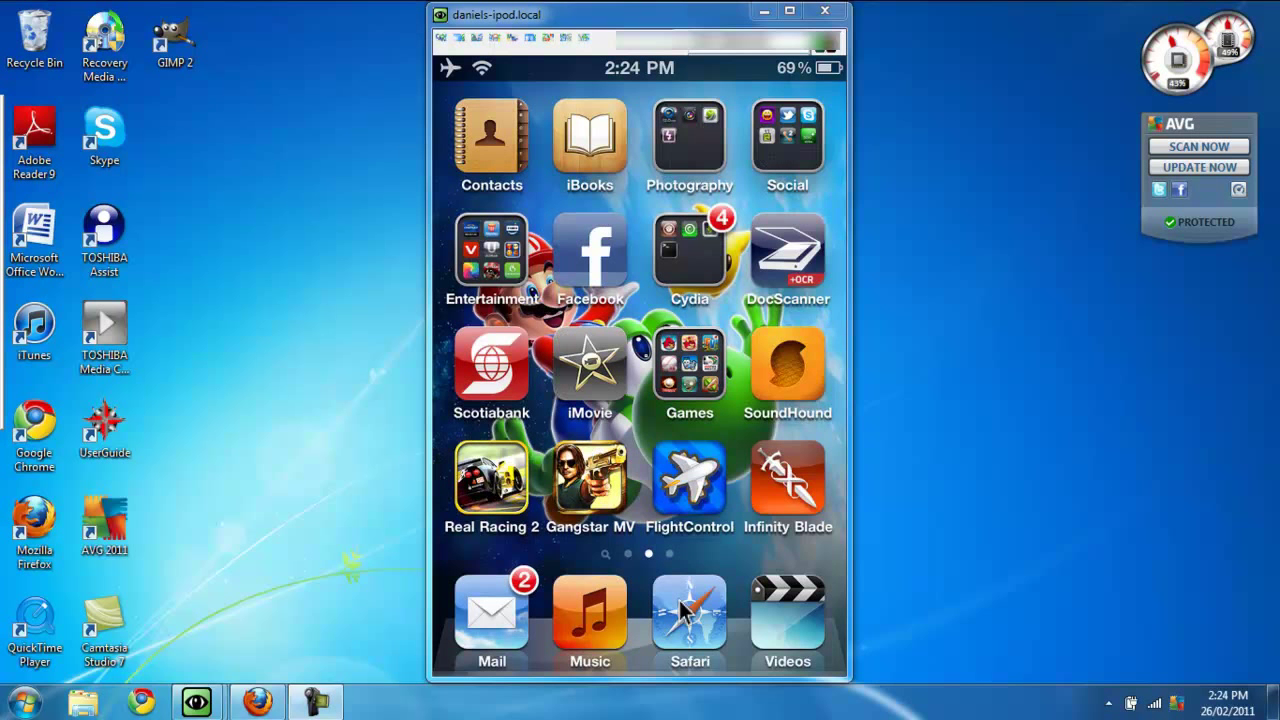
Step: Search Cydia for Veency, listing the Veency package and Veency SBSettings Toggle as installed
{"action": "left_click", "coordinate": [681, 605]}
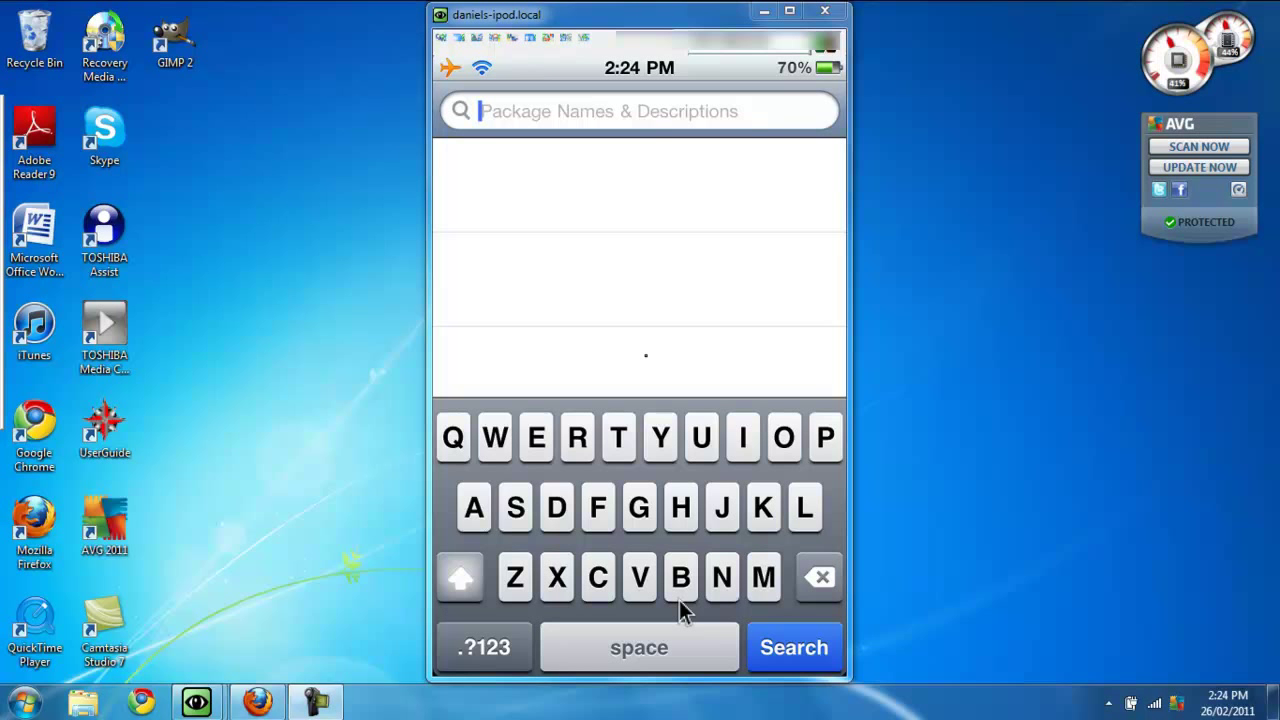
{"action": "type", "text": "v"}
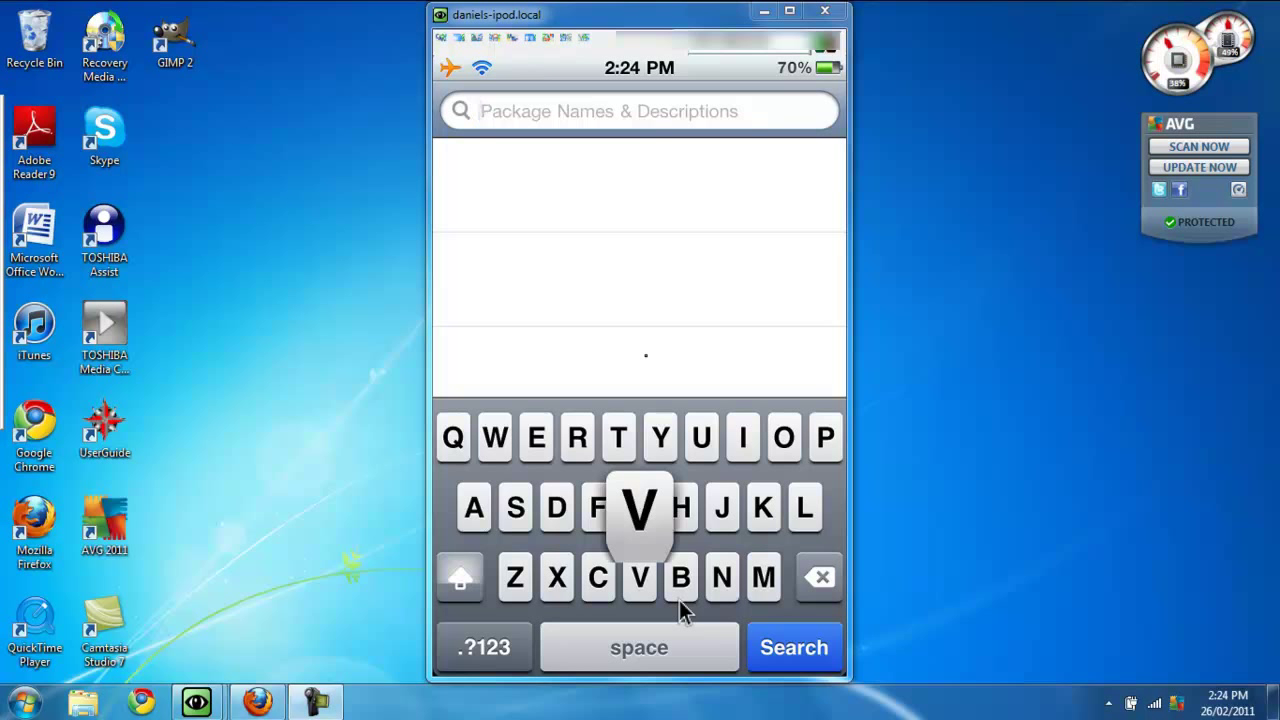
{"action": "type", "text": "ee"}
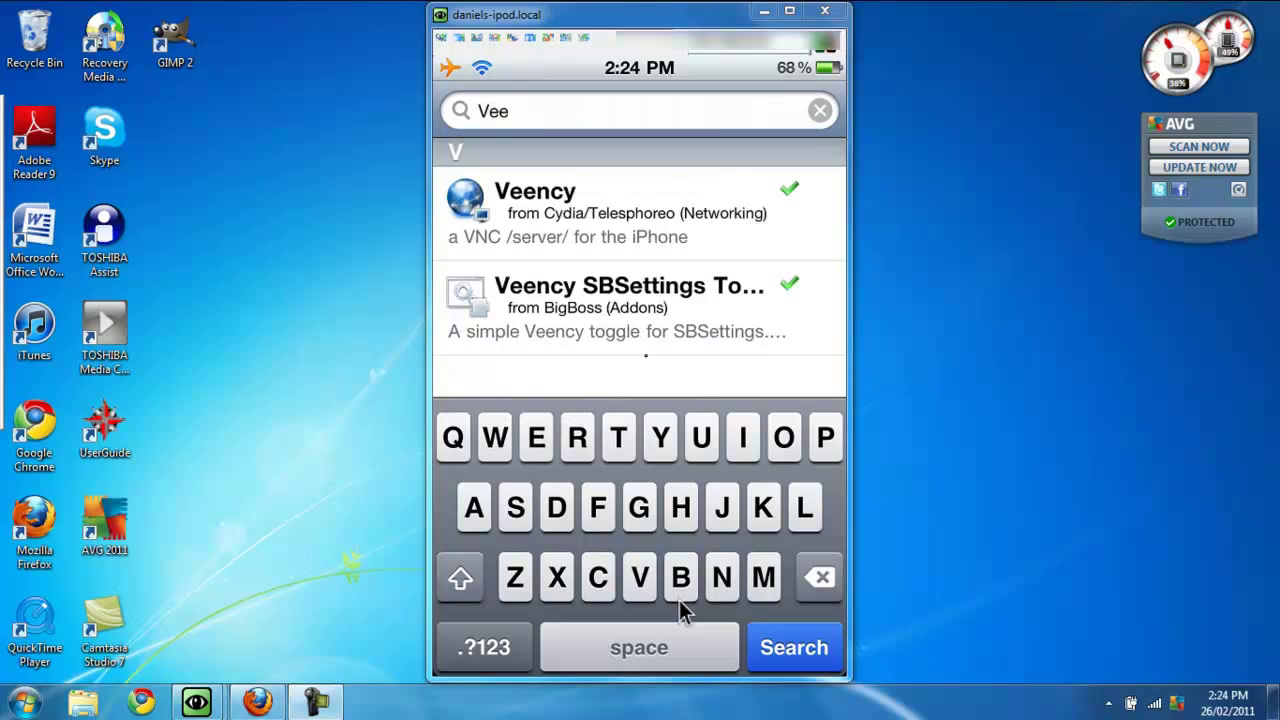
{"action": "type", "text": "c"}
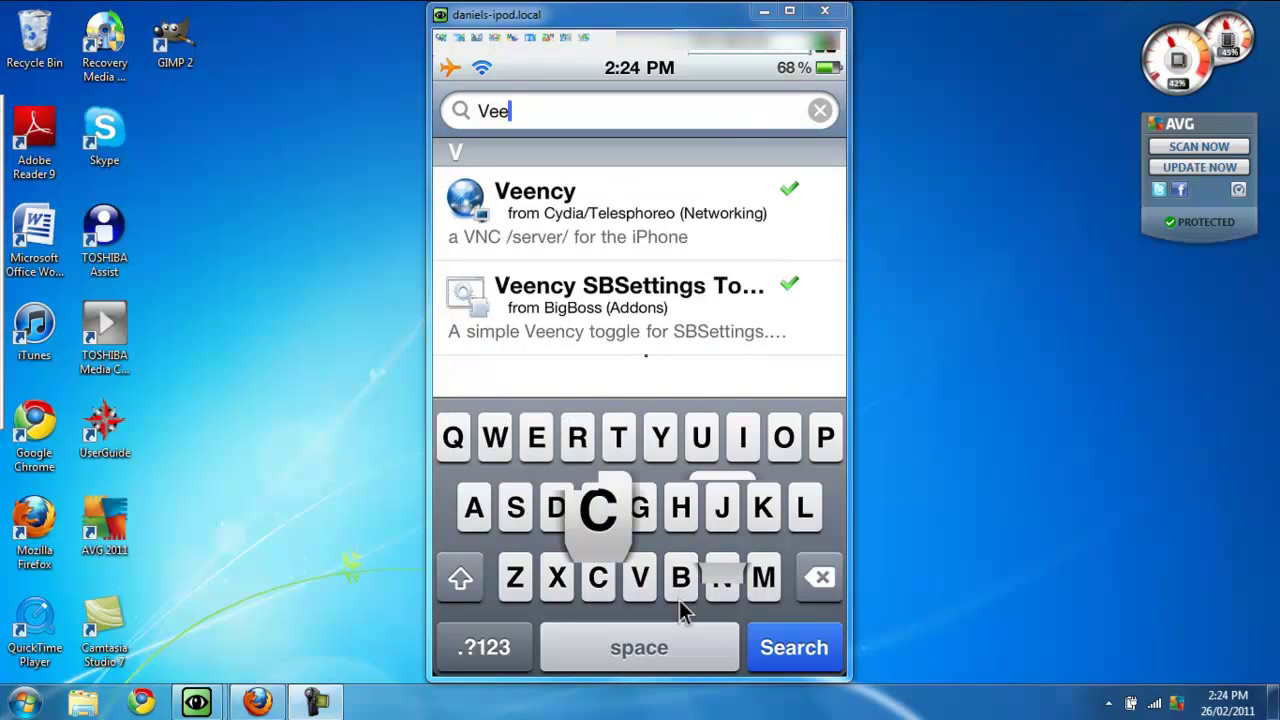
{"action": "type", "text": "y"}
{"action": "key", "text": "Return"}
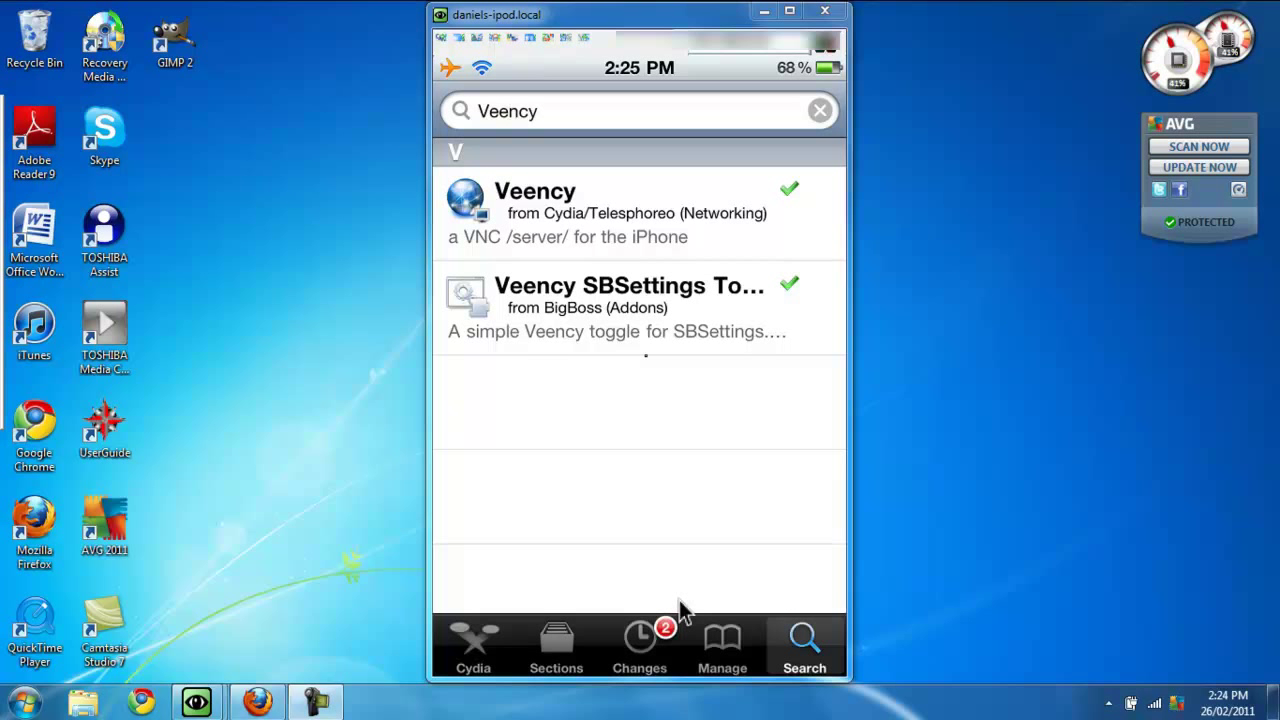
Step: Scroll Cydia to Veency's Details page showing version 0.9.3345-1
{"action": "scroll", "coordinate": [679, 604], "scroll_direction": "up", "scroll_amount": 1}
{"action": "scroll", "coordinate": [679, 605], "scroll_direction": "up", "scroll_amount": 1}
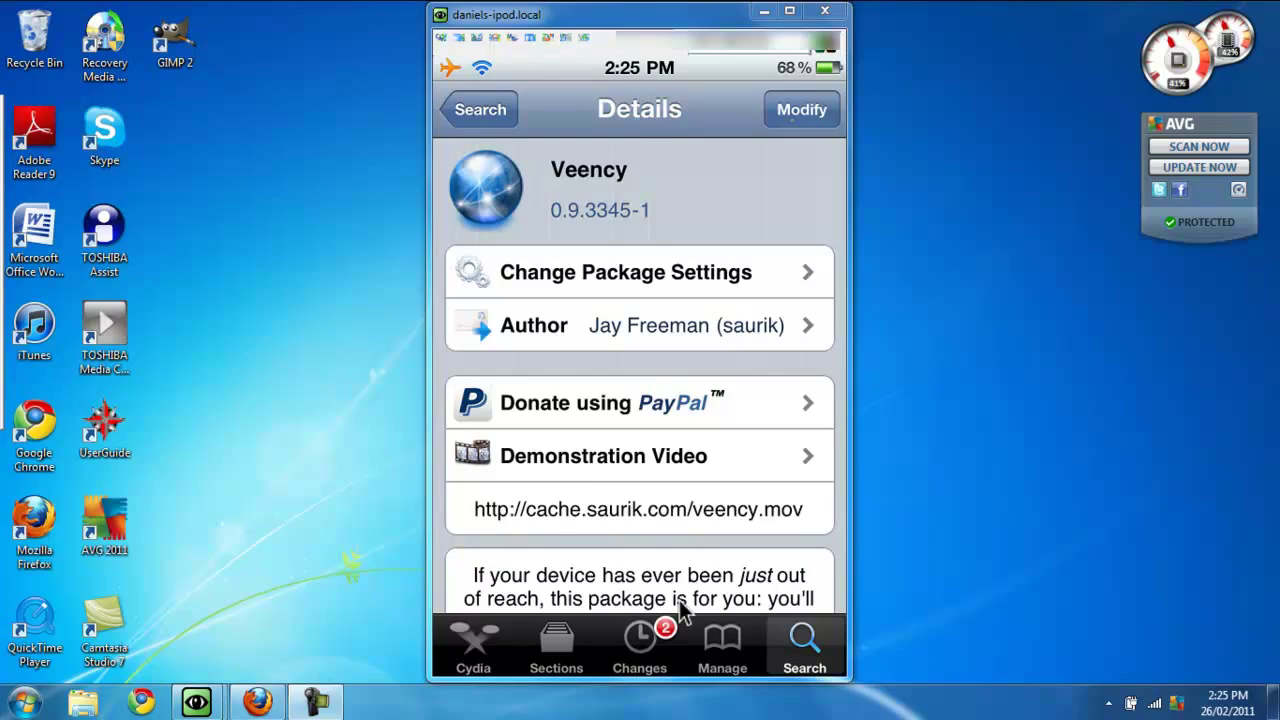
Step: Load SourceForge's UltraVNC-102-Setup.exe download page in Firefox and cancel the save prompt
{"action": "left_click", "coordinate": [776, 12]}
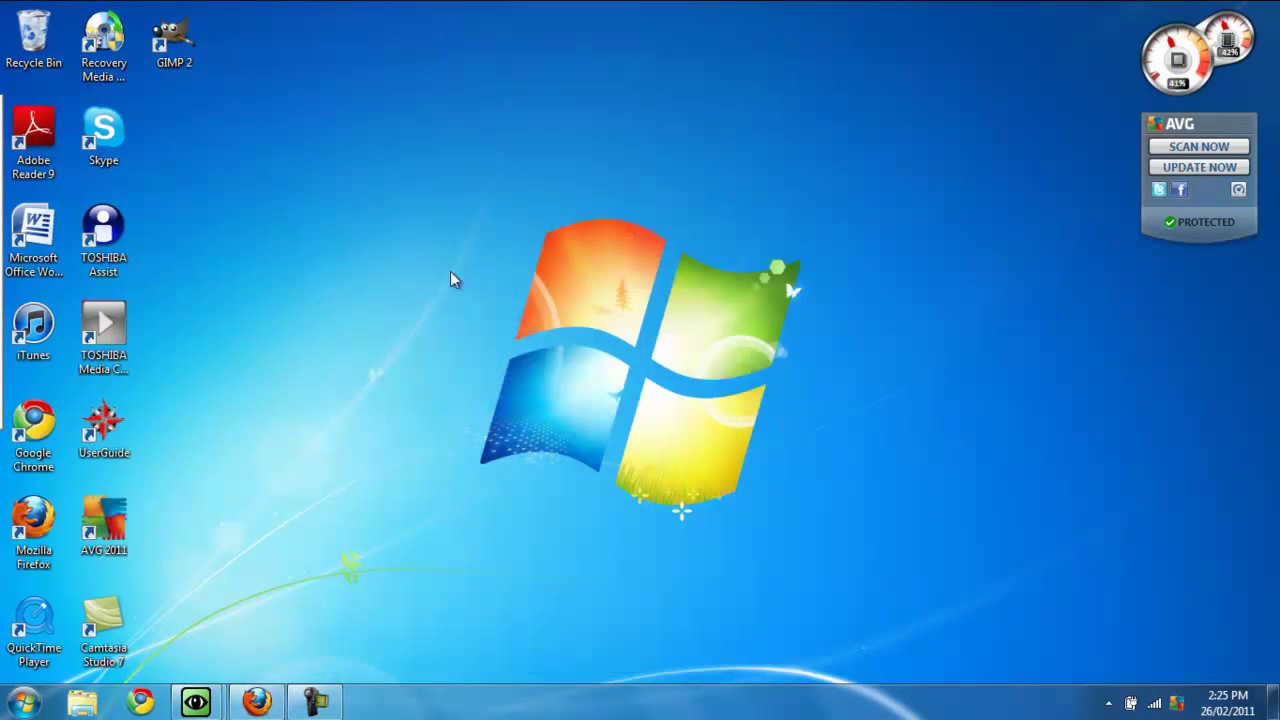
{"action": "double_click", "coordinate": [47, 526]}
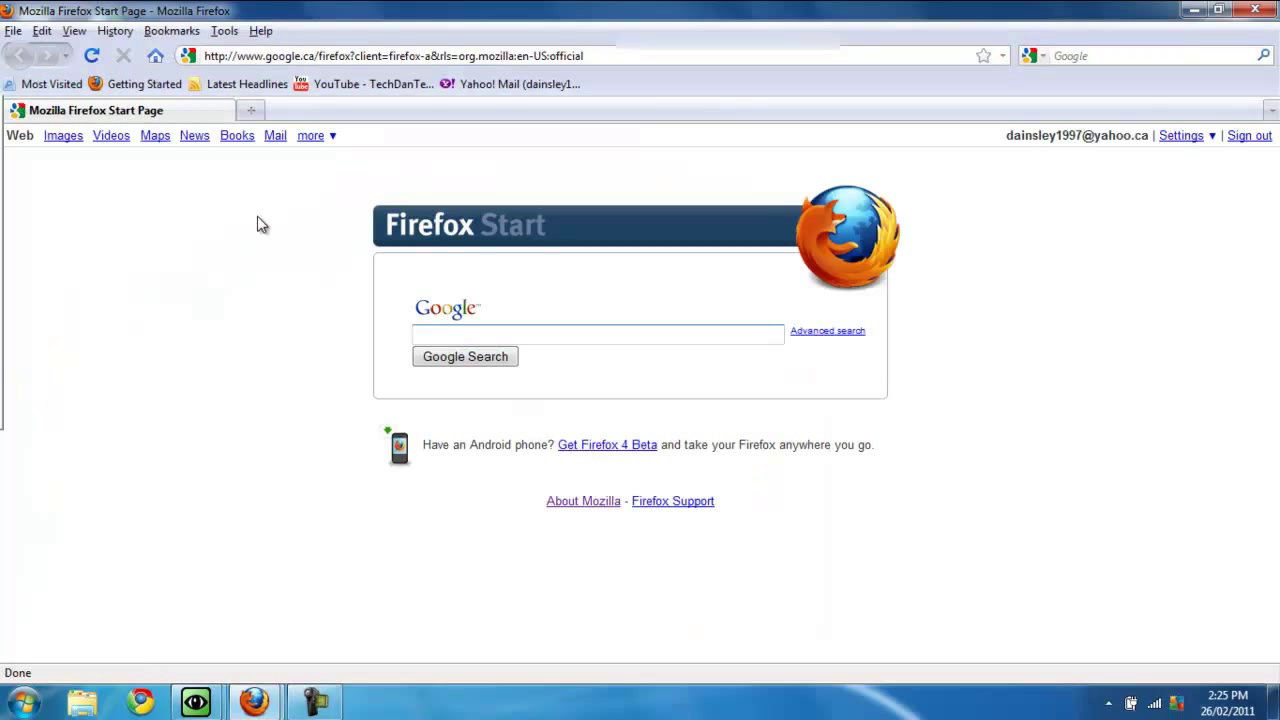
{"action": "left_click", "coordinate": [315, 55]}
{"action": "right_click", "coordinate": [315, 50]}
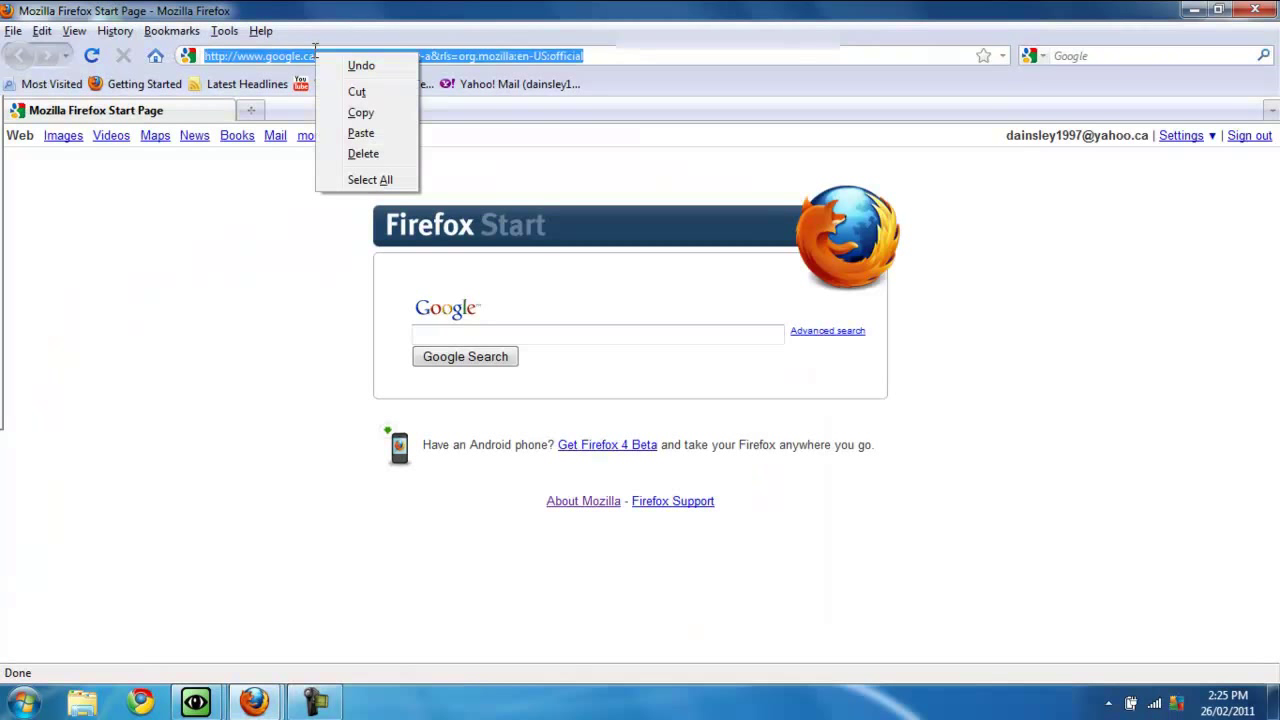
{"action": "left_click", "coordinate": [344, 131]}
{"action": "key", "text": "Return"}
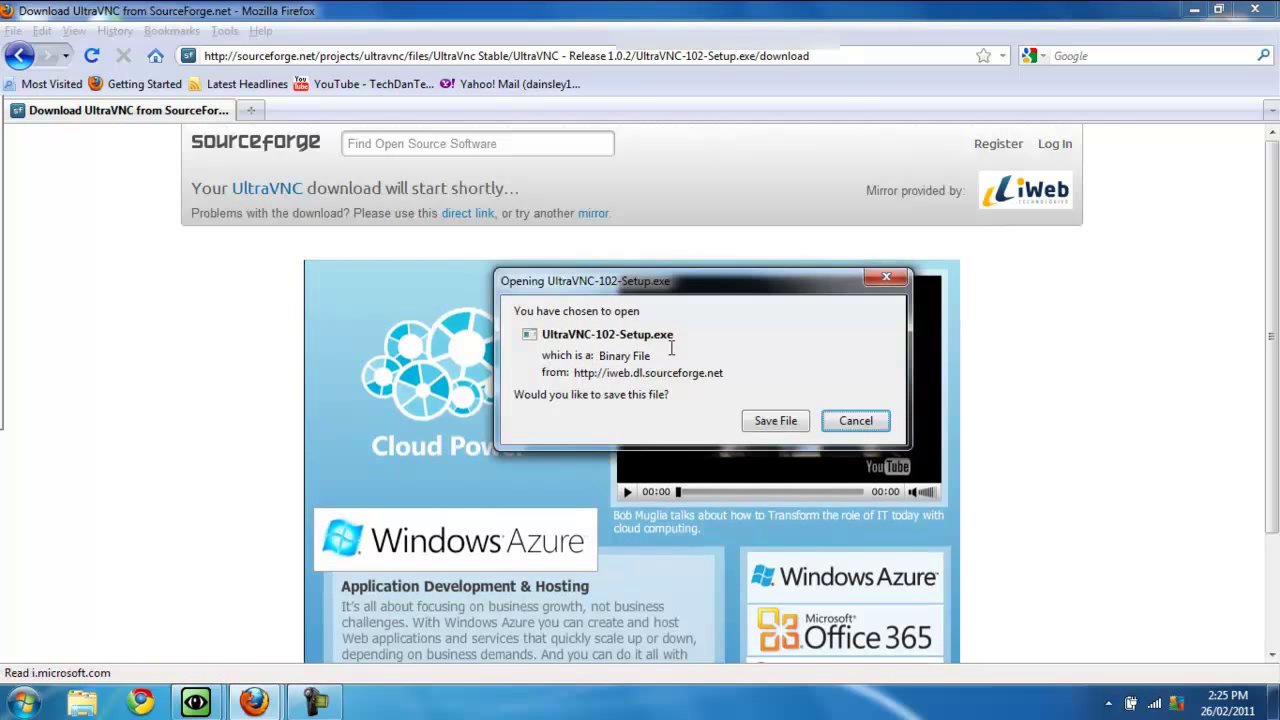
{"action": "left_click", "coordinate": [853, 421]}
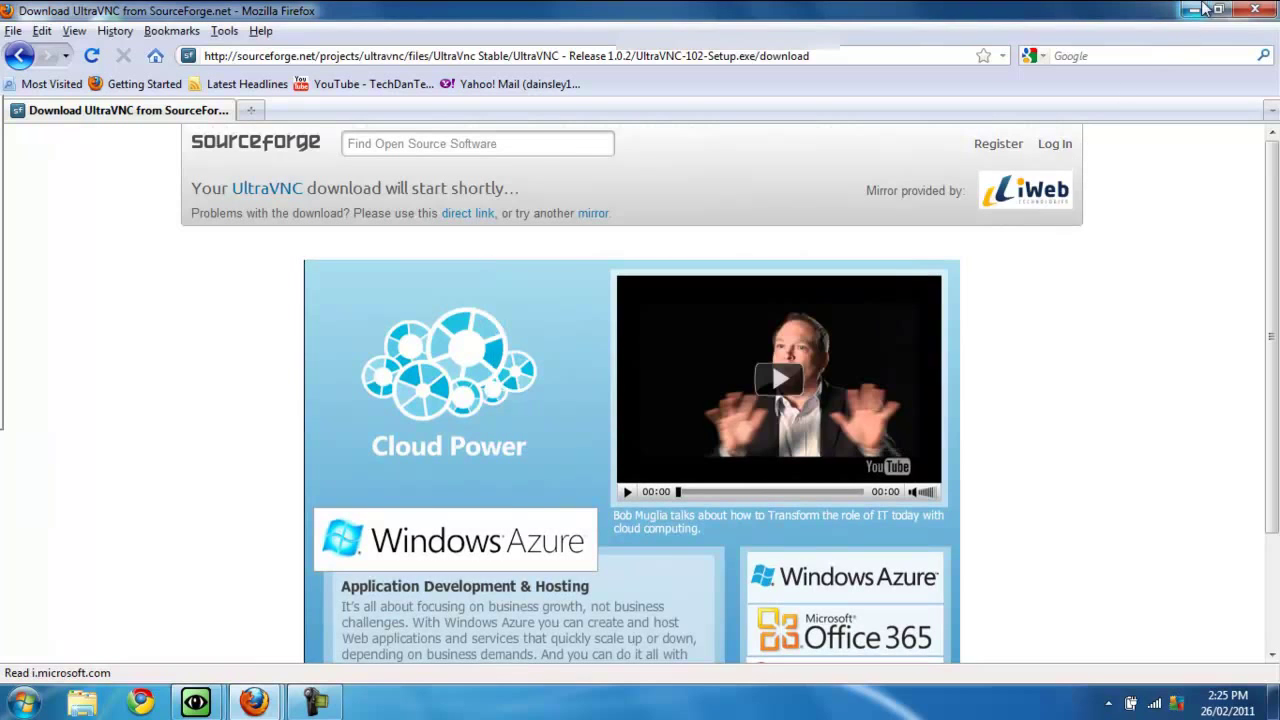
Step: Close Firefox and launch UltraVNC Server from the Start menu's UltraVNC program group
{"action": "left_click", "coordinate": [1240, 10]}
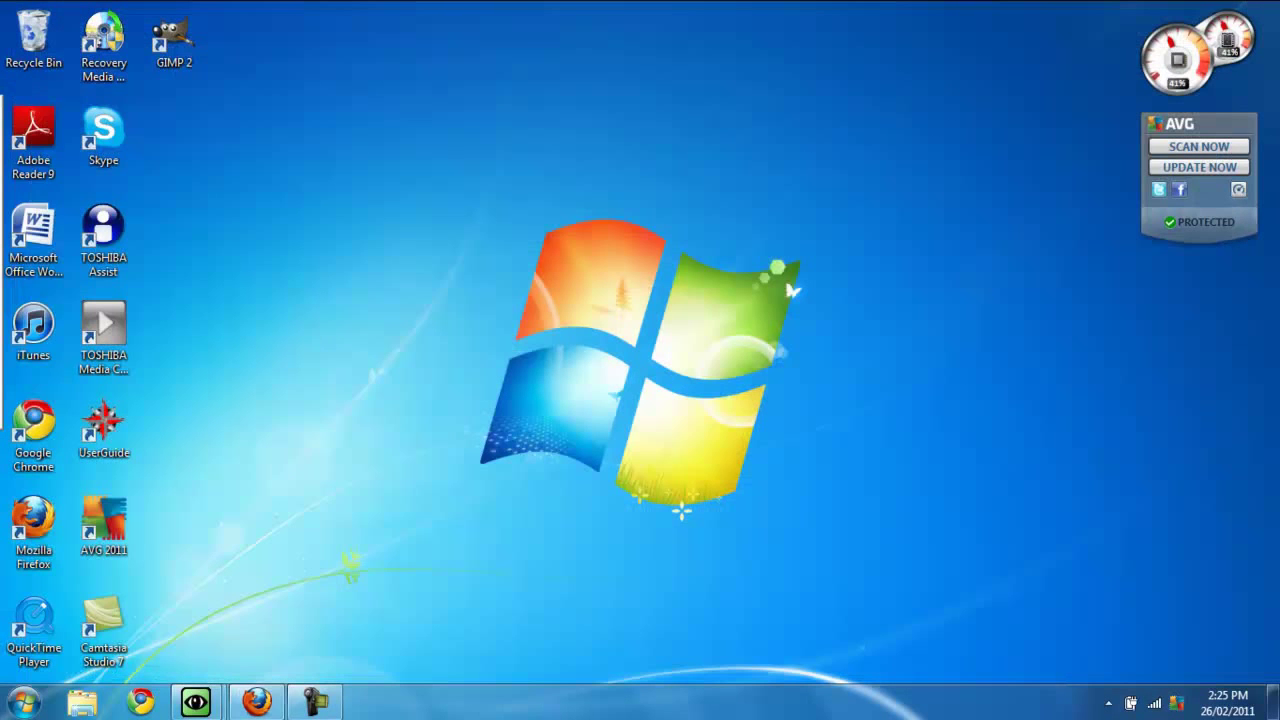
{"action": "left_click", "coordinate": [22, 702]}
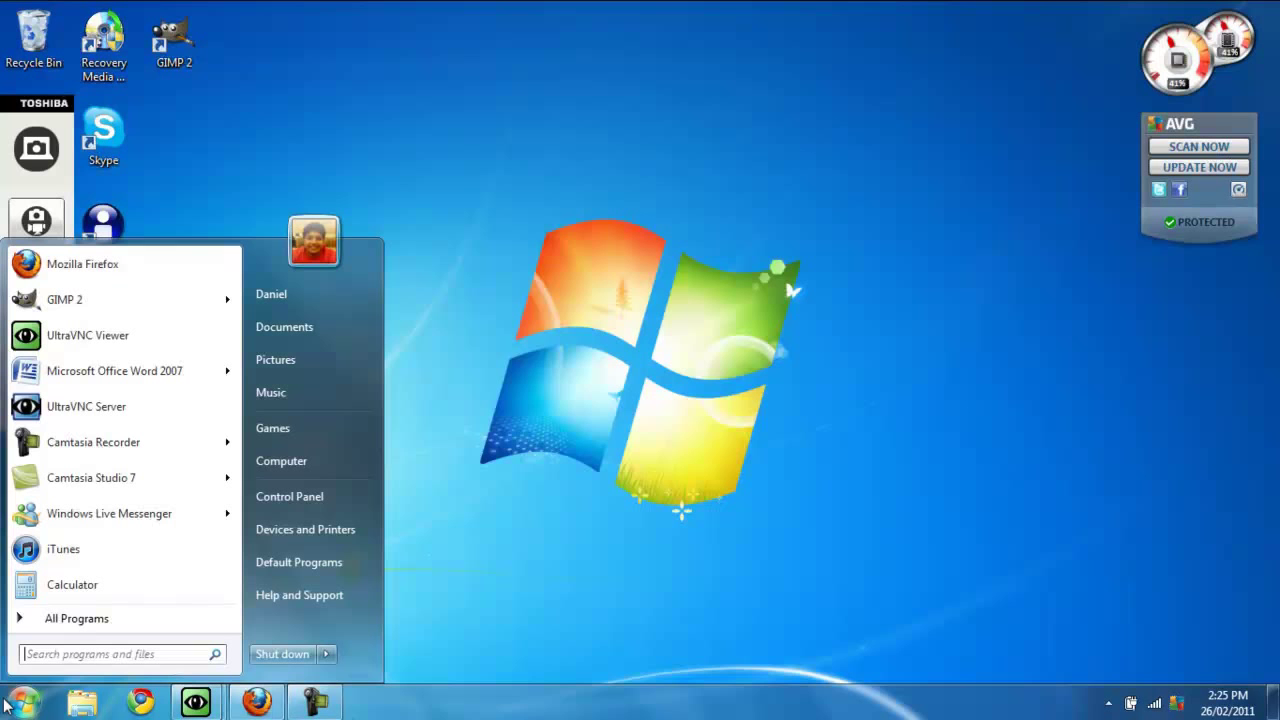
{"action": "left_click", "coordinate": [76, 619]}
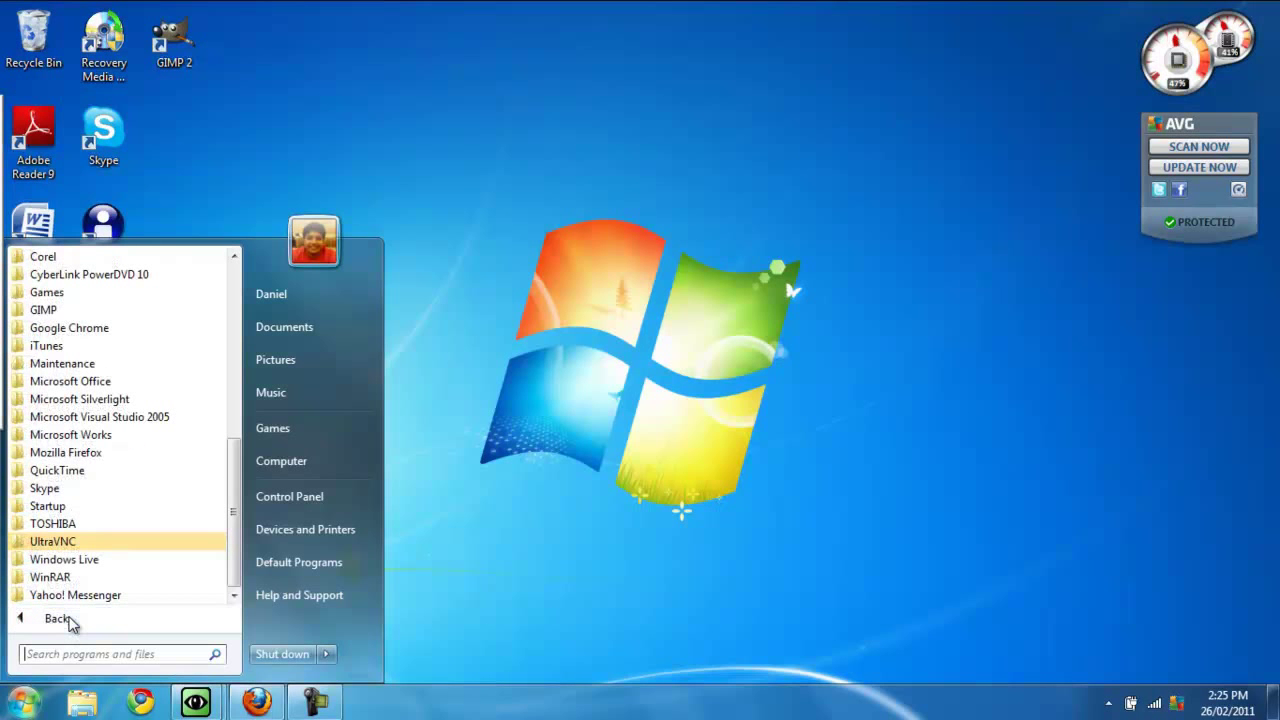
{"action": "left_click", "coordinate": [88, 536]}
{"action": "left_click", "coordinate": [88, 490]}
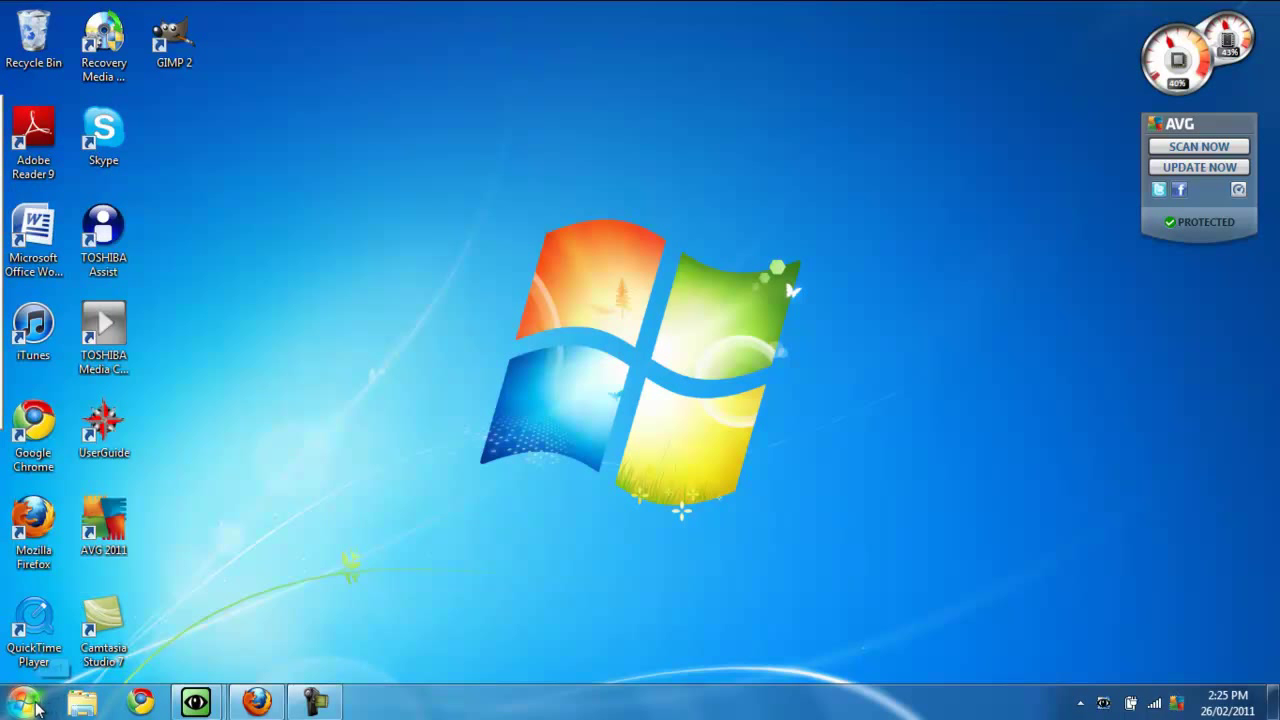
Step: Confirm the WinVNC server properties with a VNC password set and socket connections accepted
{"action": "mouse_move", "coordinate": [1103, 705]}
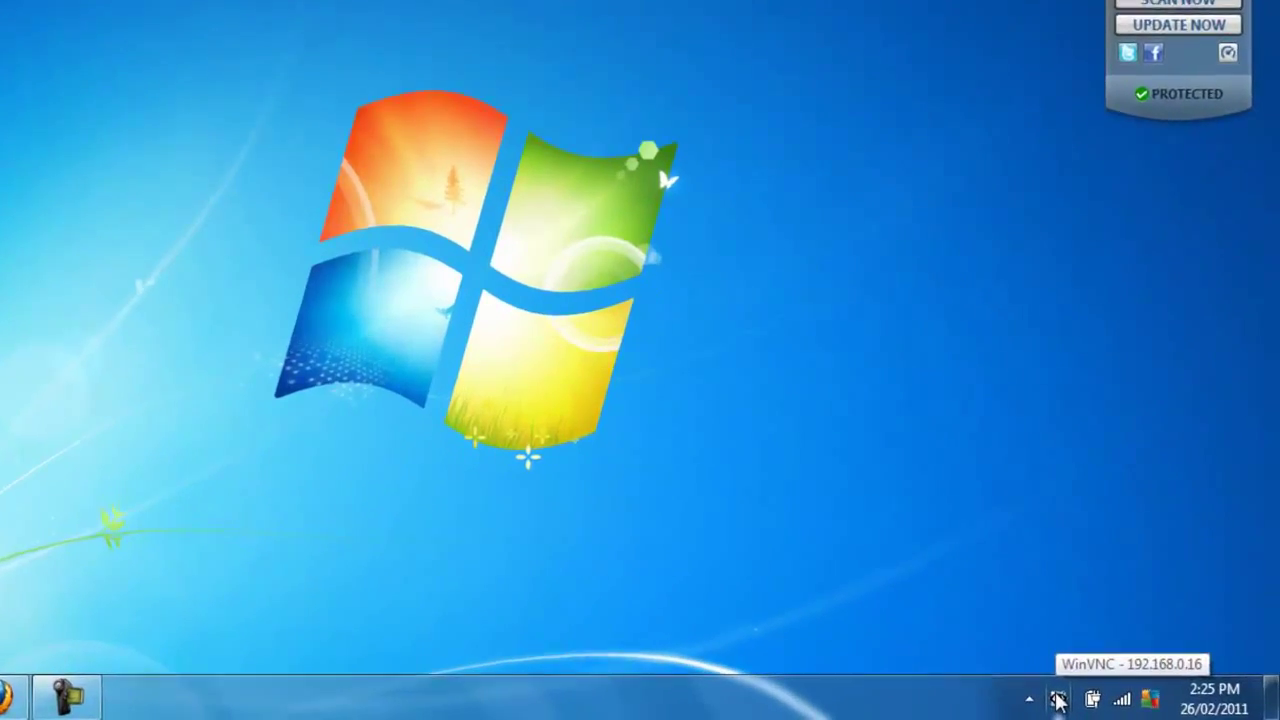
{"action": "double_click", "coordinate": [1103, 705]}
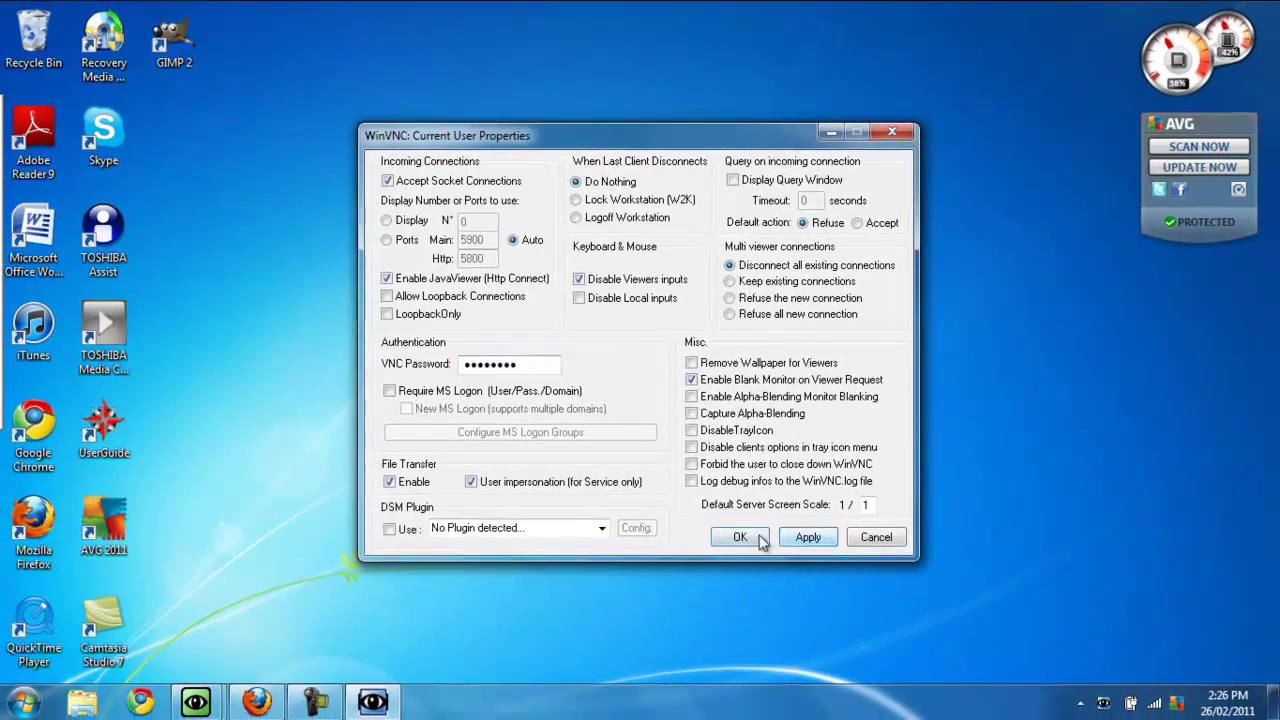
{"action": "left_click", "coordinate": [758, 539]}
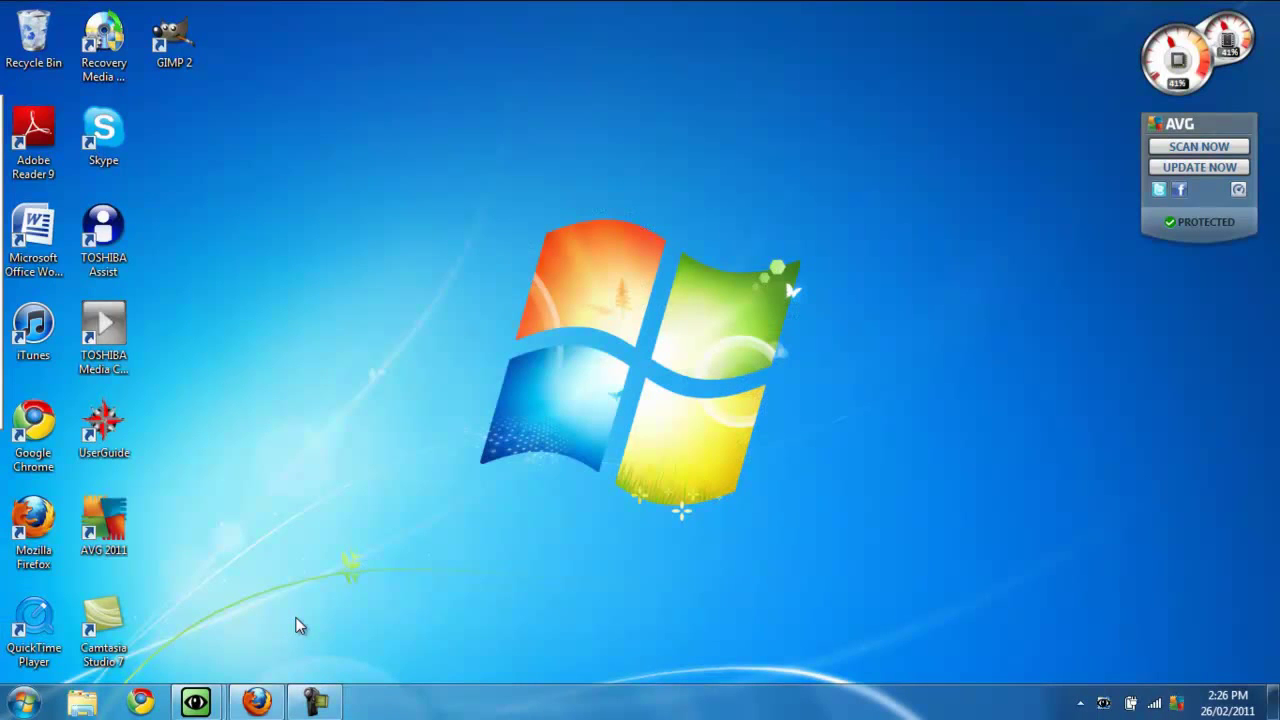
Step: Close both daniels-ipod.local viewer windows and launch UltraVNC Viewer from the Start menu
{"action": "mouse_move", "coordinate": [195, 702]}
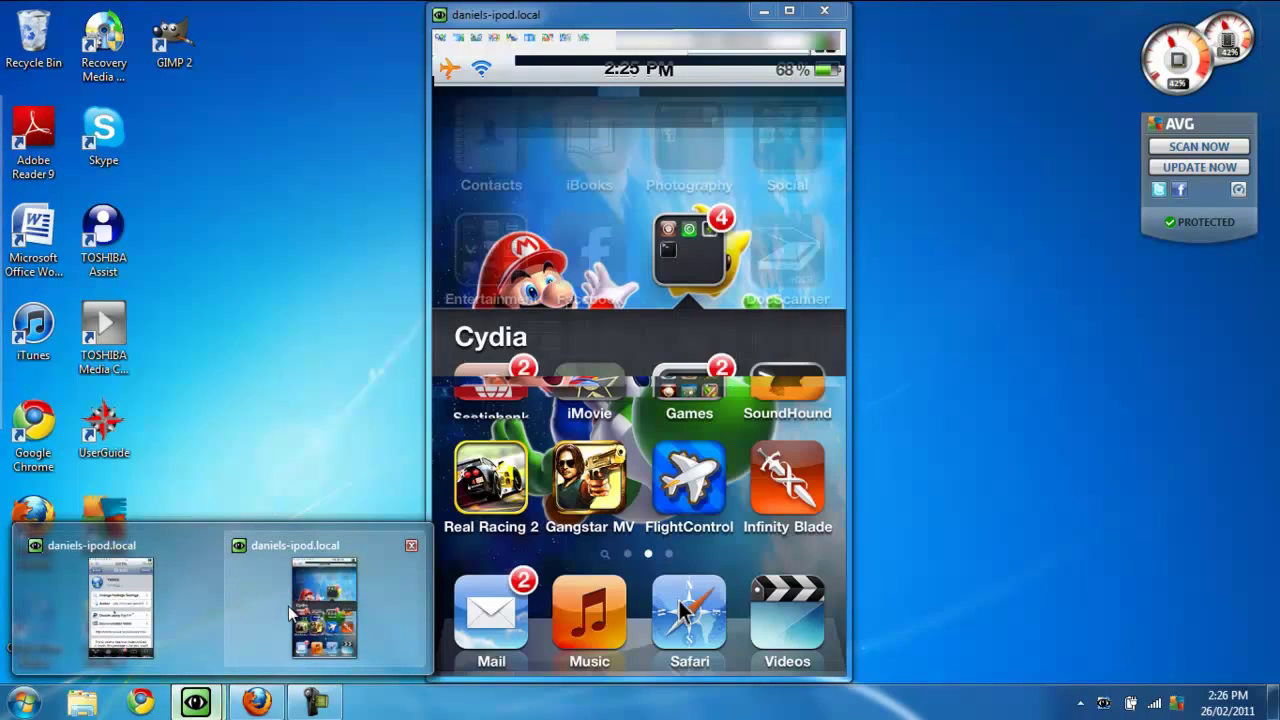
{"action": "left_click", "coordinate": [283, 609]}
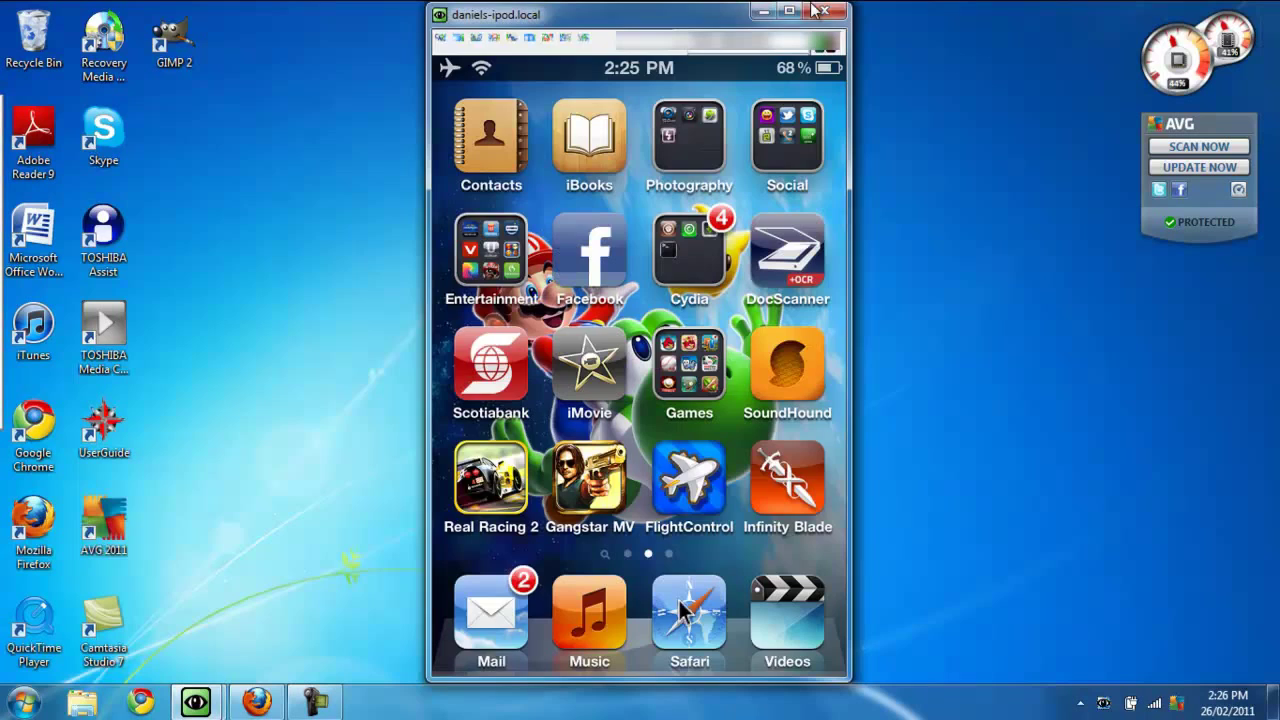
{"action": "left_click", "coordinate": [820, 11]}
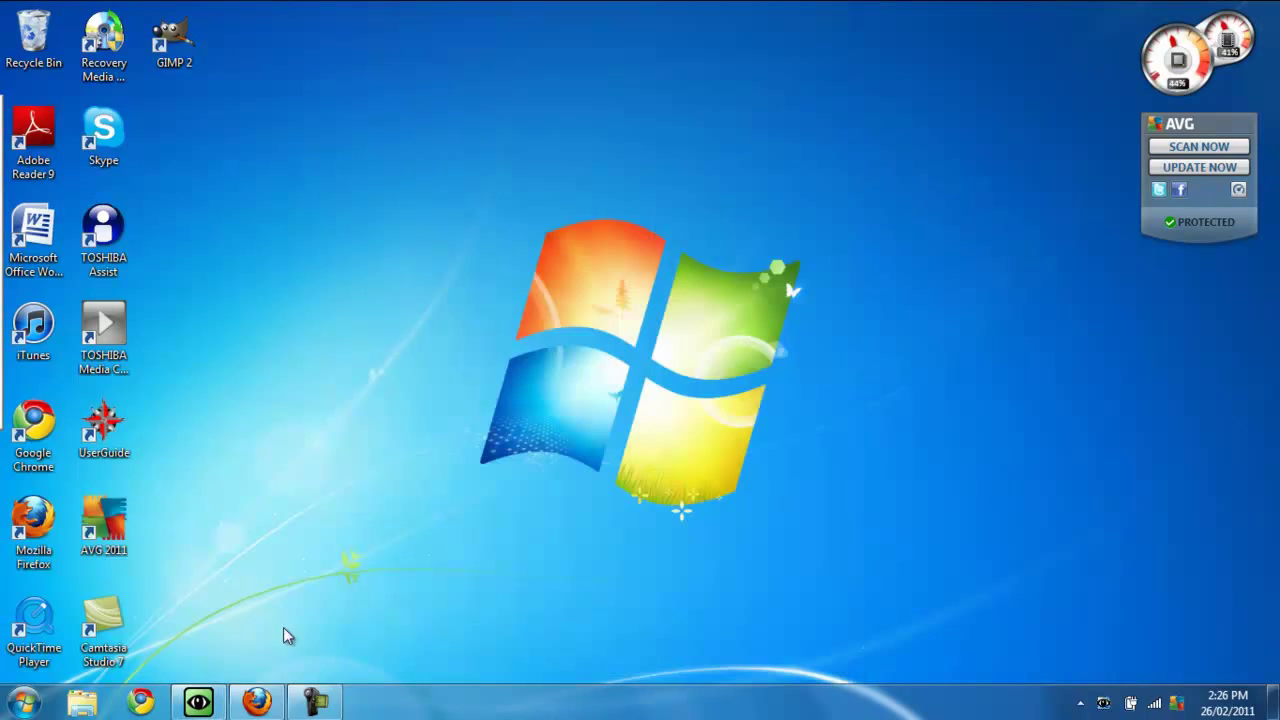
{"action": "left_click", "coordinate": [190, 703]}
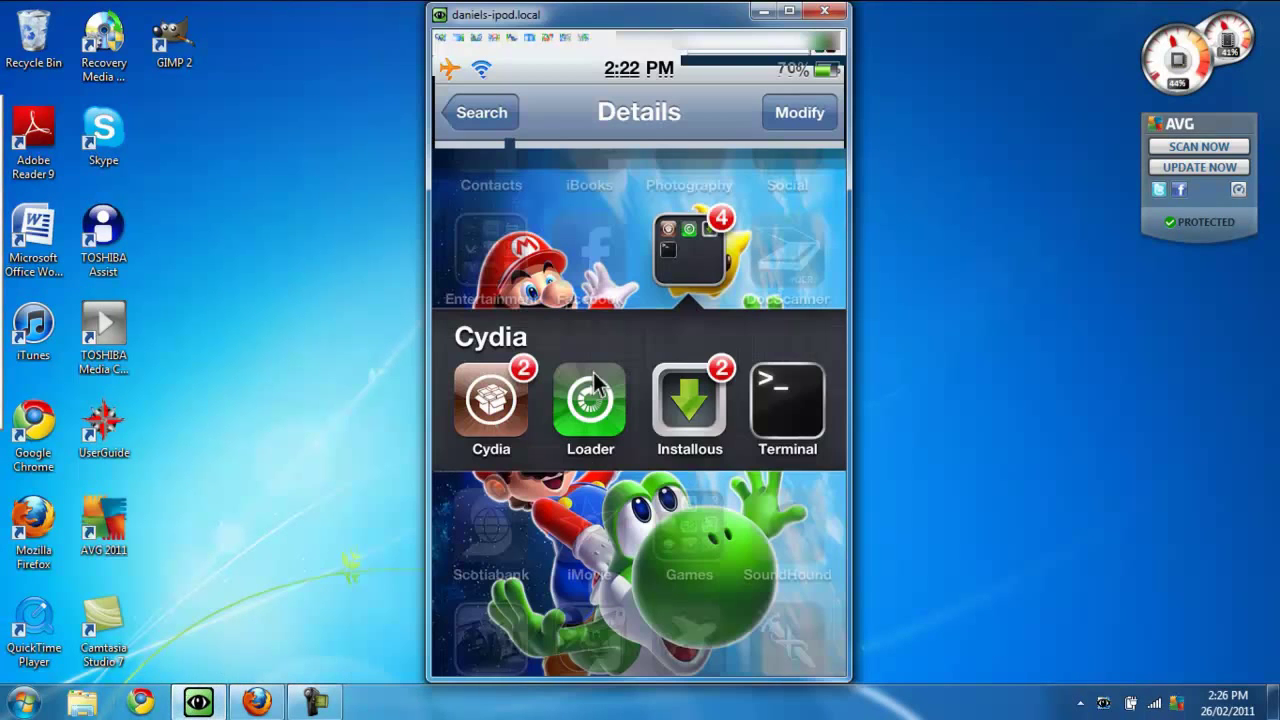
{"action": "left_click", "coordinate": [828, 12]}
{"action": "key", "text": "super"}
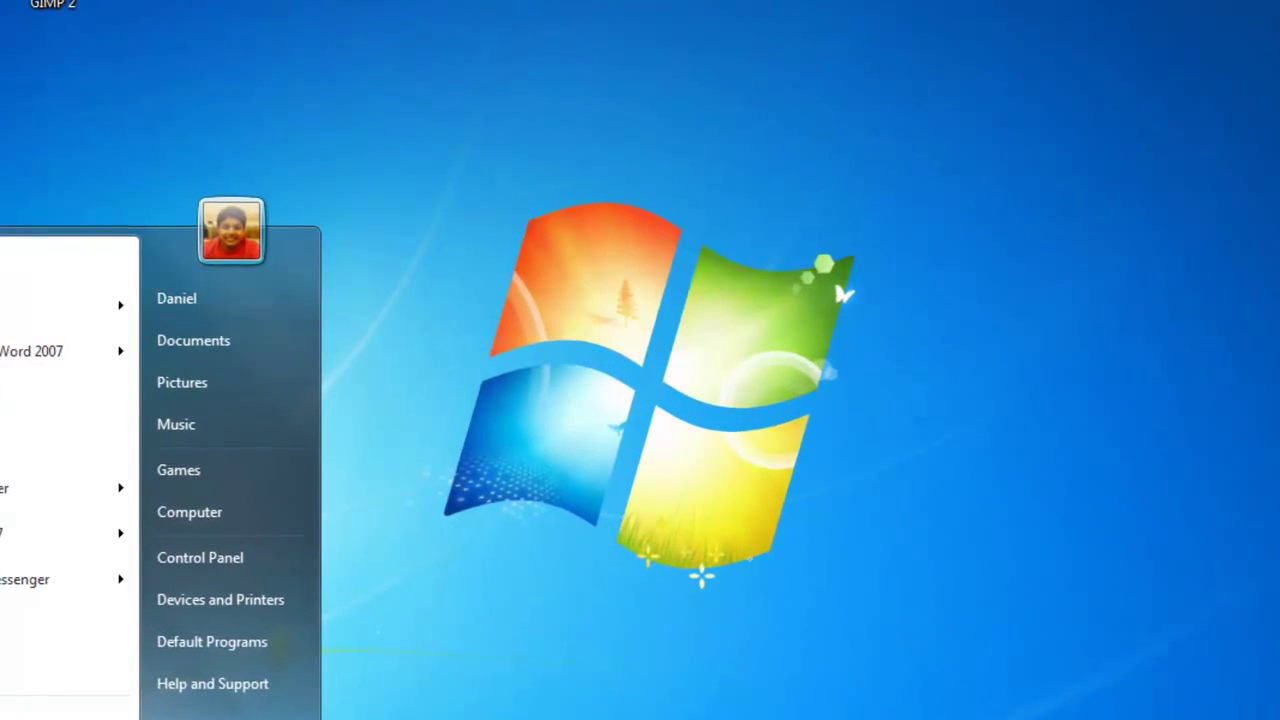
{"action": "left_click", "coordinate": [44, 397]}
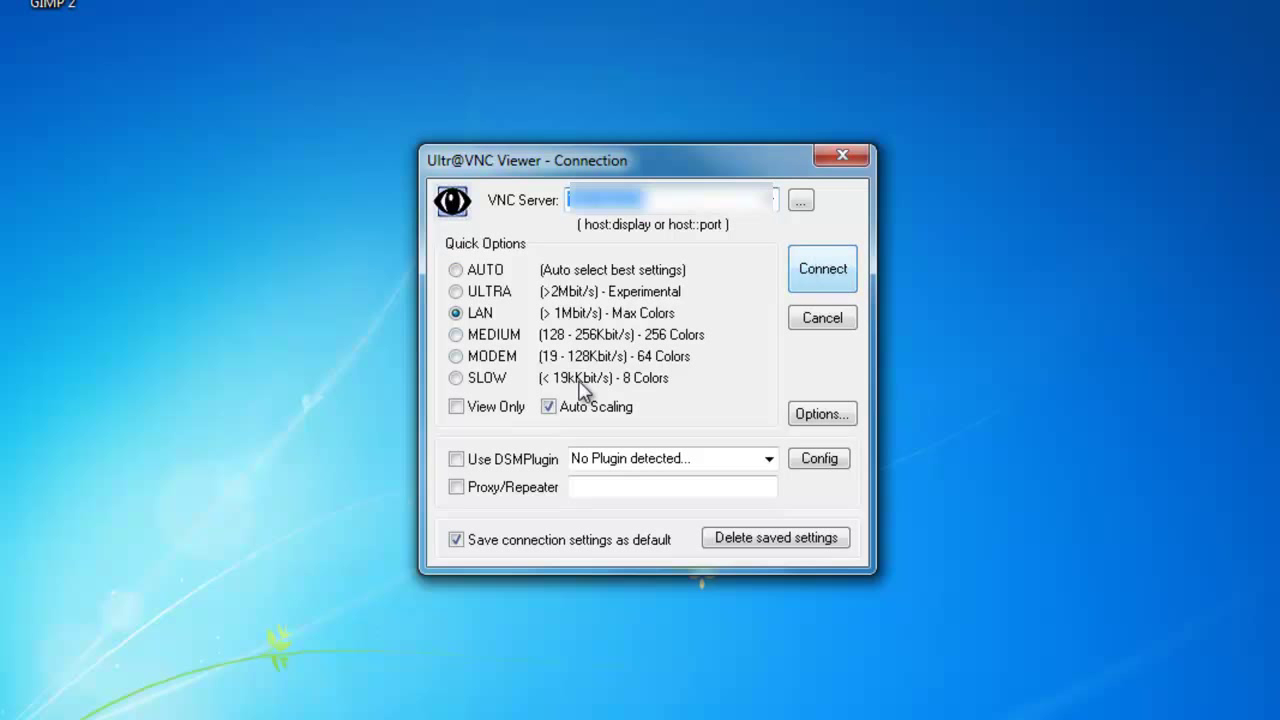
{"action": "left_click", "coordinate": [458, 380]}
{"action": "left_click", "coordinate": [470, 357]}
{"action": "left_click", "coordinate": [472, 337]}
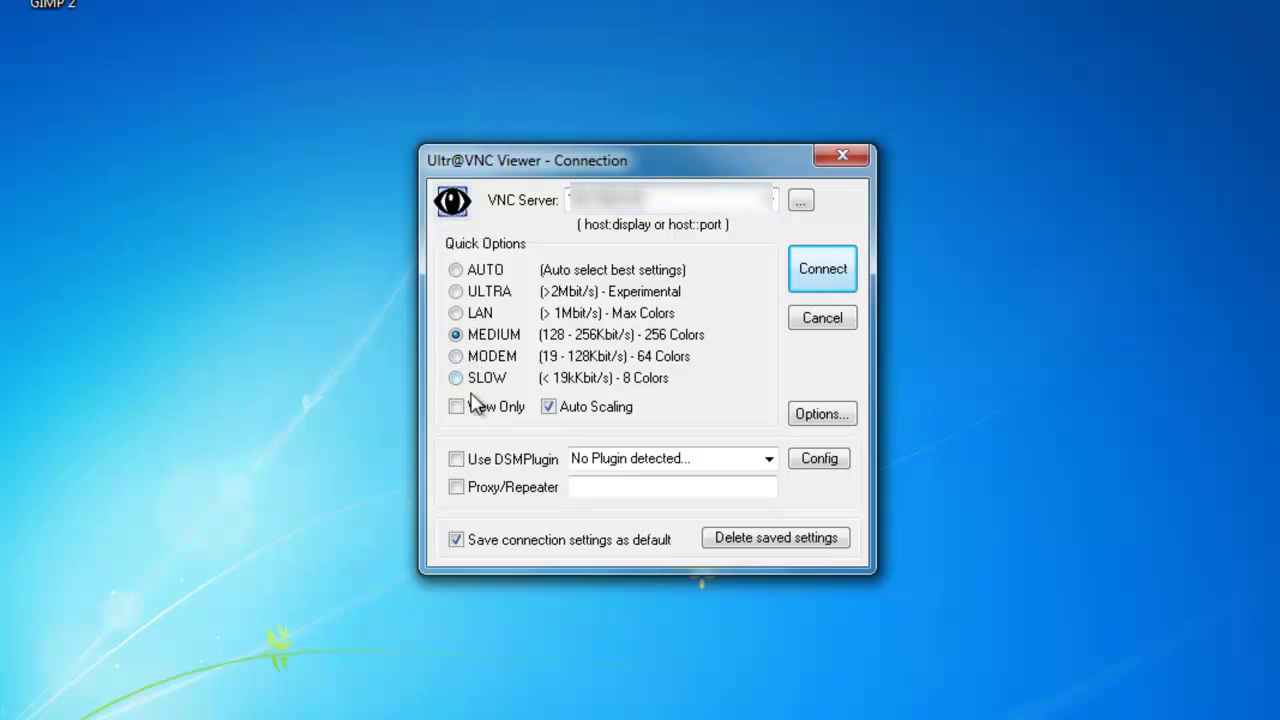
{"action": "left_click", "coordinate": [486, 379]}
{"action": "left_click", "coordinate": [487, 357]}
{"action": "left_click", "coordinate": [490, 342]}
{"action": "left_click", "coordinate": [530, 318]}
{"action": "left_click", "coordinate": [522, 296]}
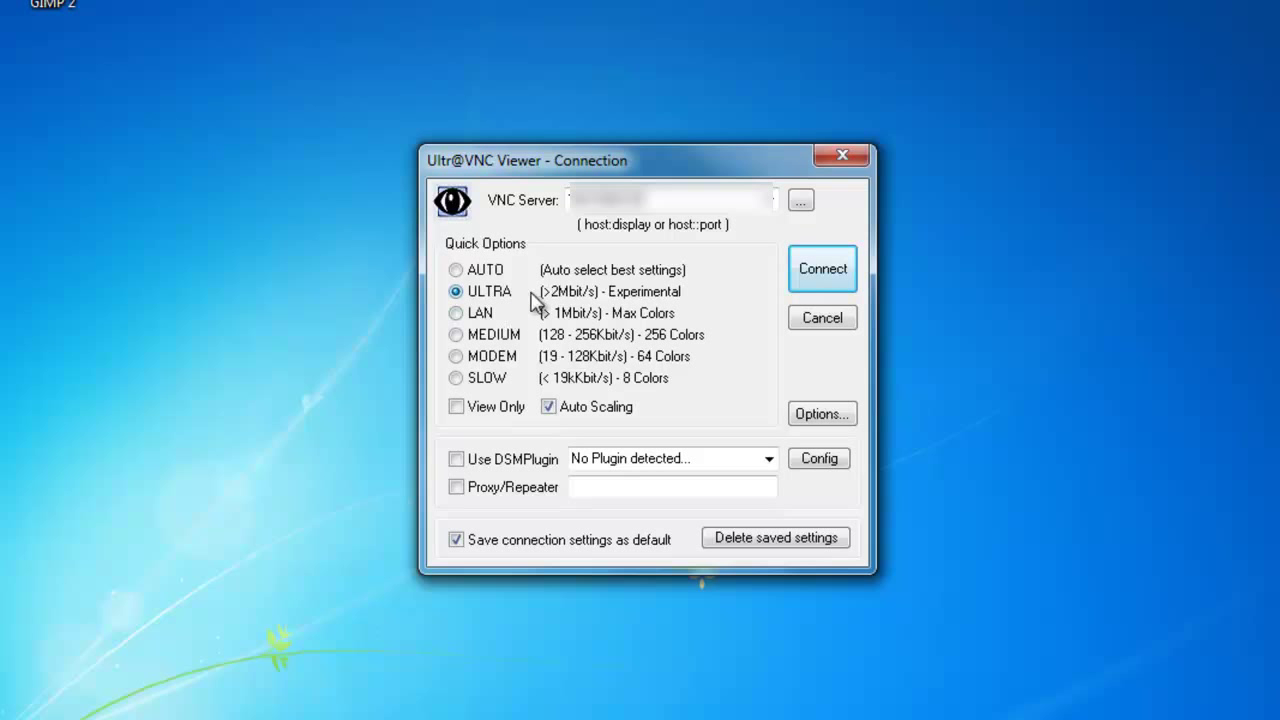
{"action": "left_click", "coordinate": [503, 322]}
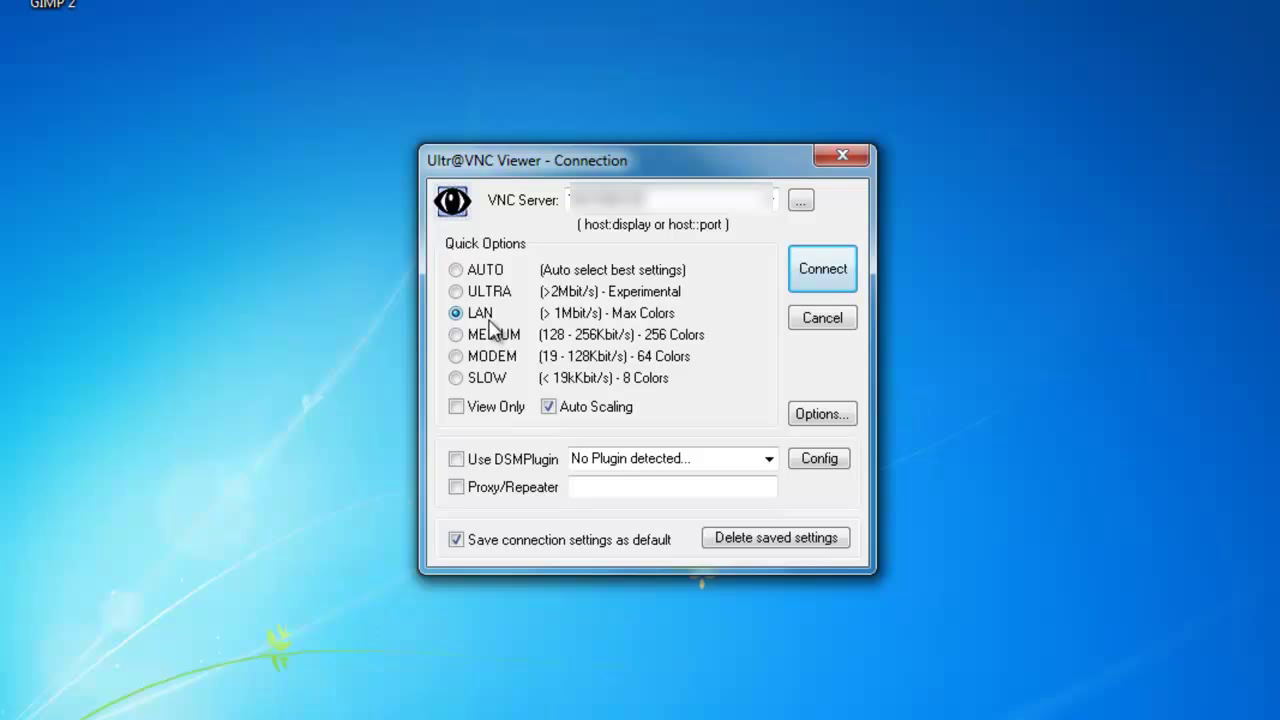
Step: Connect UltraVNC Viewer to the iPod to mirror its home screen live
{"action": "left_click", "coordinate": [817, 272]}
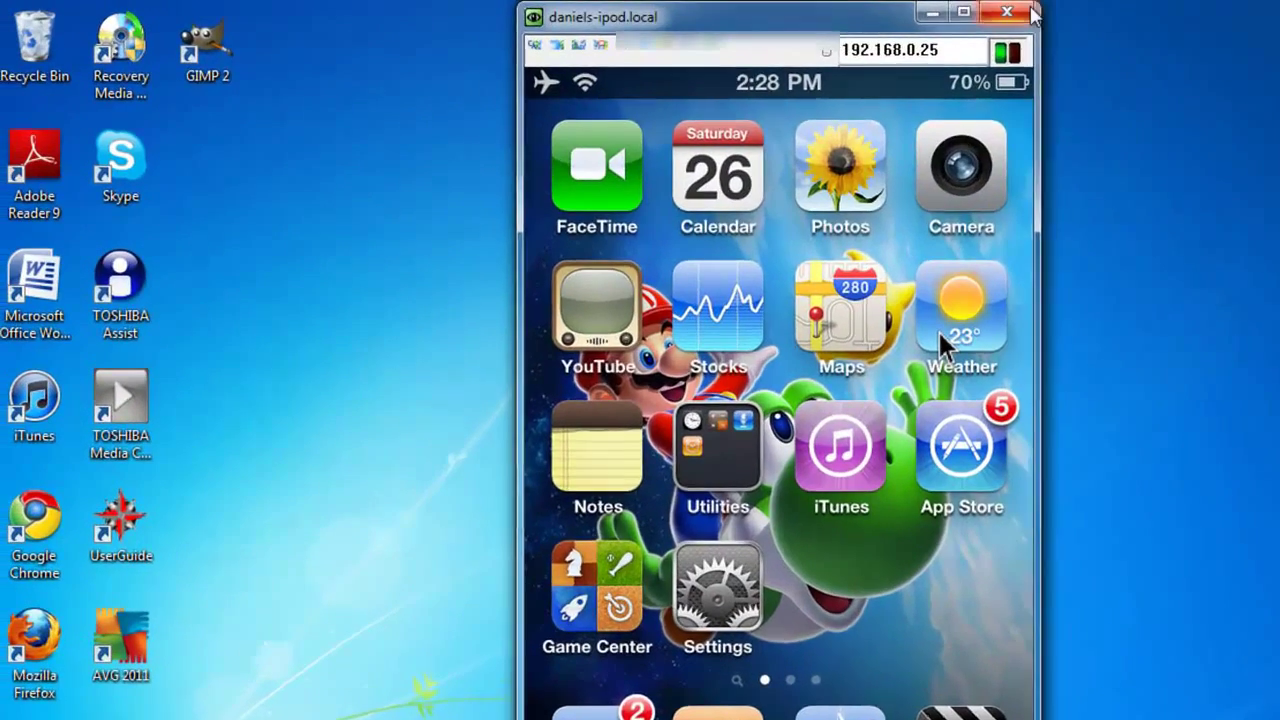
Step: Close the daniels-ipod.local viewer window, leaving the Windows 7 desktop
{"action": "left_click", "coordinate": [835, 10]}
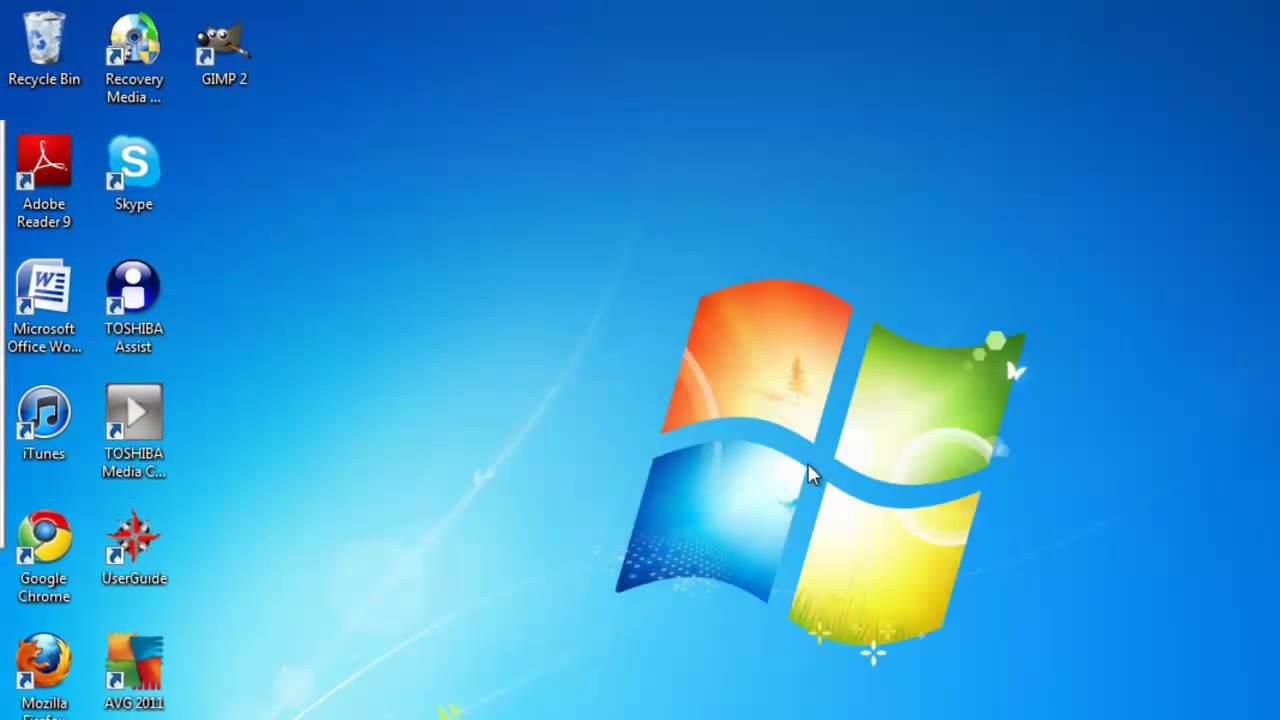